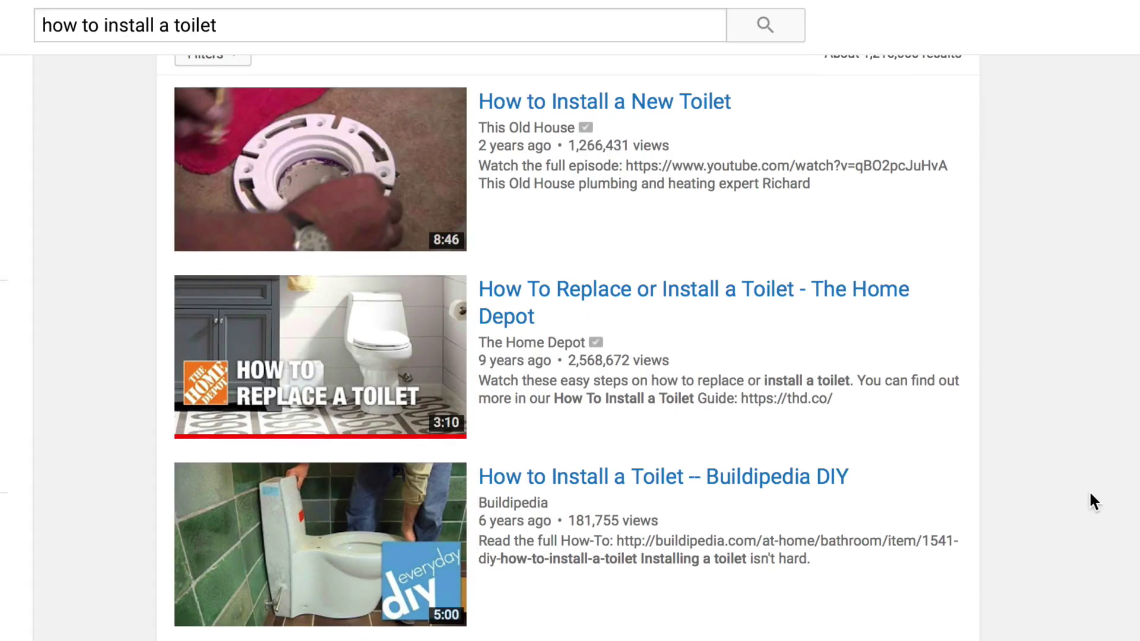
Scroll down through the YouTube research results on the Morningfame page.
{"action": "scroll", "coordinate": [1011, 511], "scroll_direction": "down", "scroll_amount": 3}
{"action": "scroll", "coordinate": [1014, 514], "scroll_direction": "down", "scroll_amount": 5}
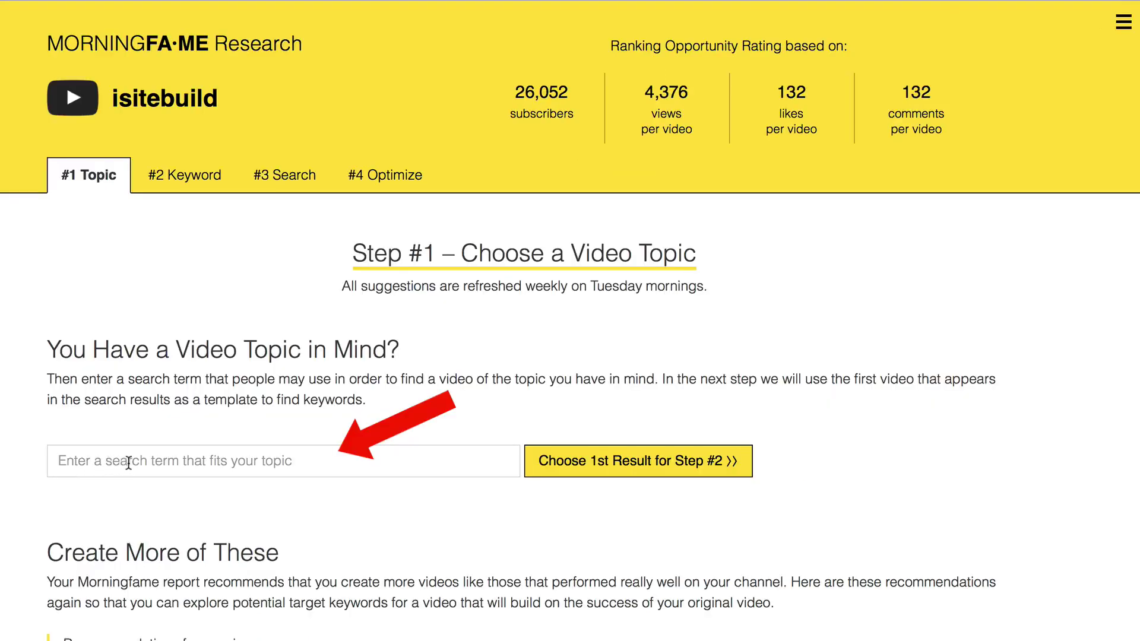
Enter the topic 'how to grow a youtube channel' and select its autocomplete suggestion.
{"action": "type", "text": "how"}
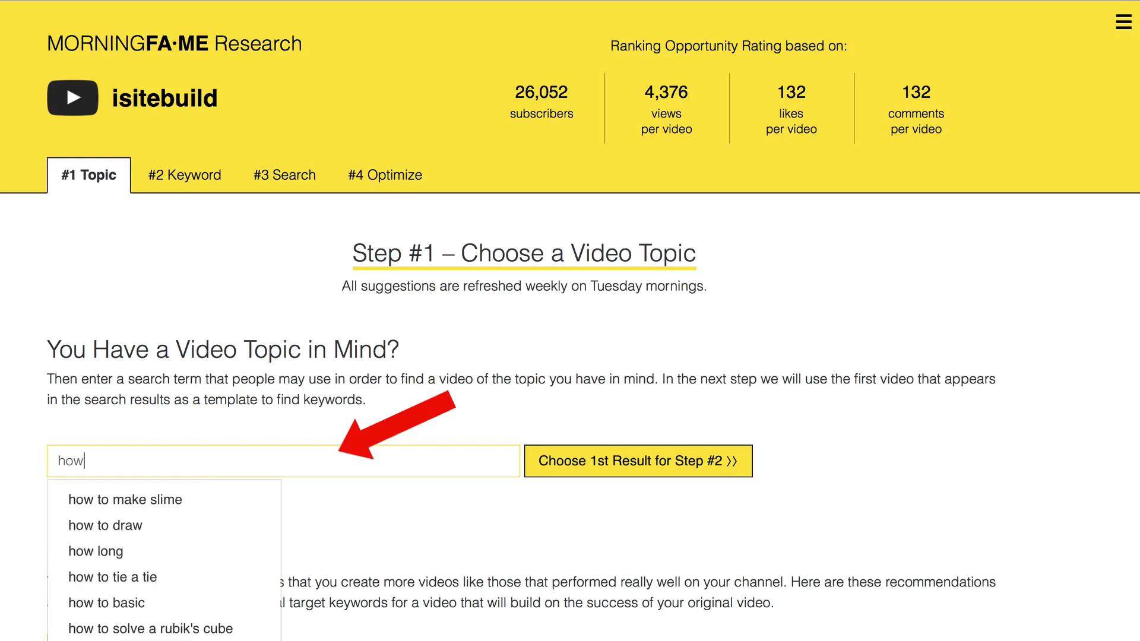
{"action": "type", "text": " to grow "}
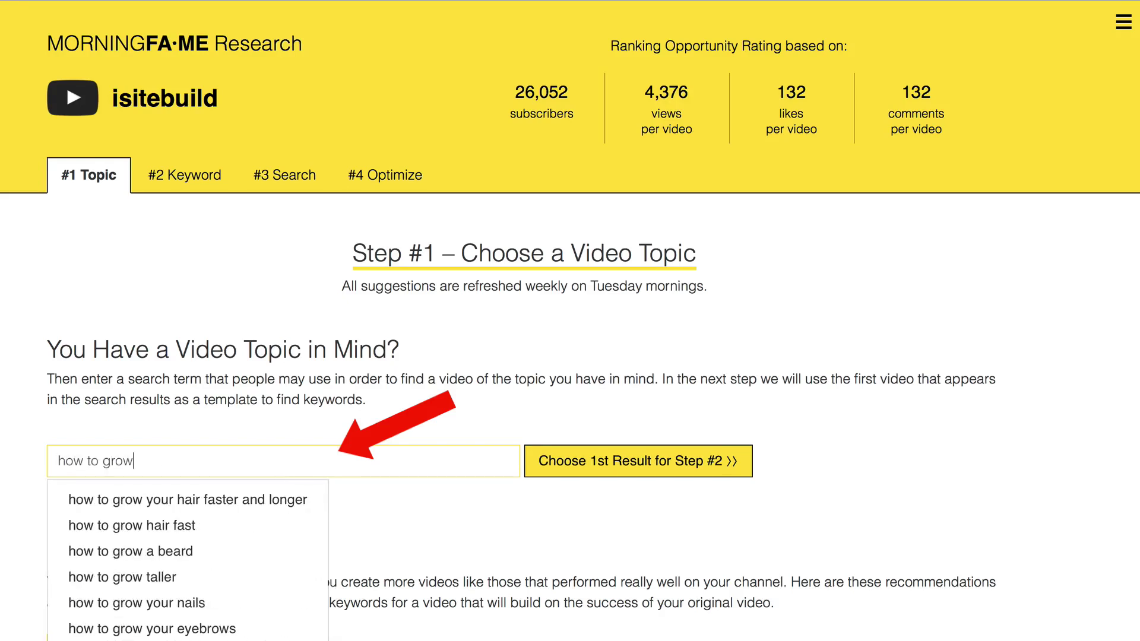
{"action": "type", "text": "an"}
{"action": "key", "text": "BackSpace"}
{"action": "type", "text": "youtube"}
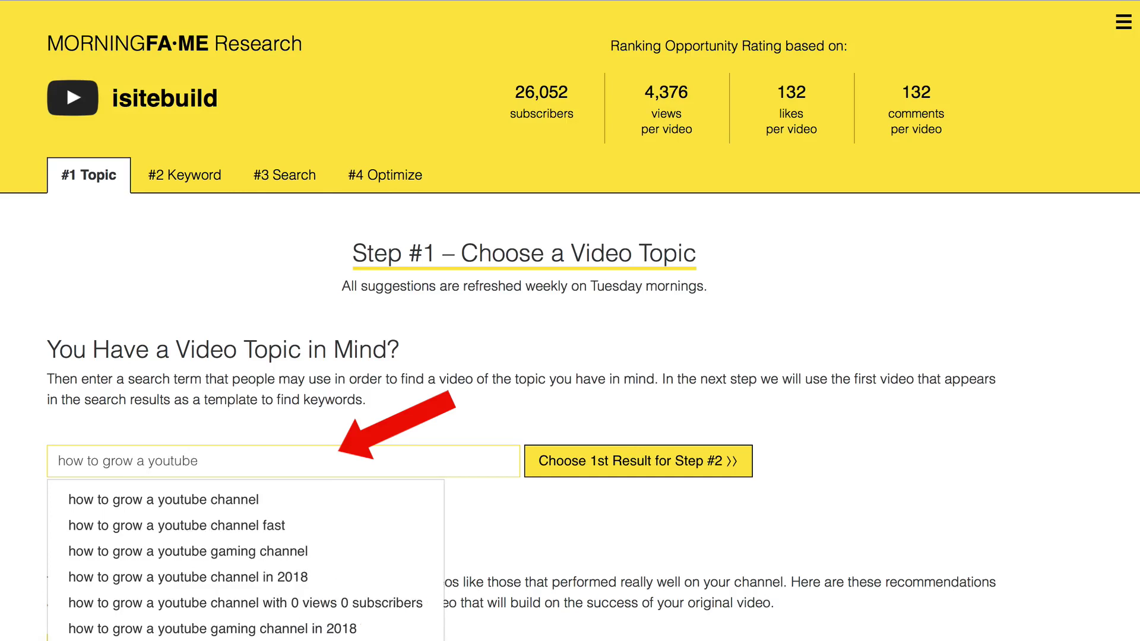
{"action": "type", "text": " channekl"}
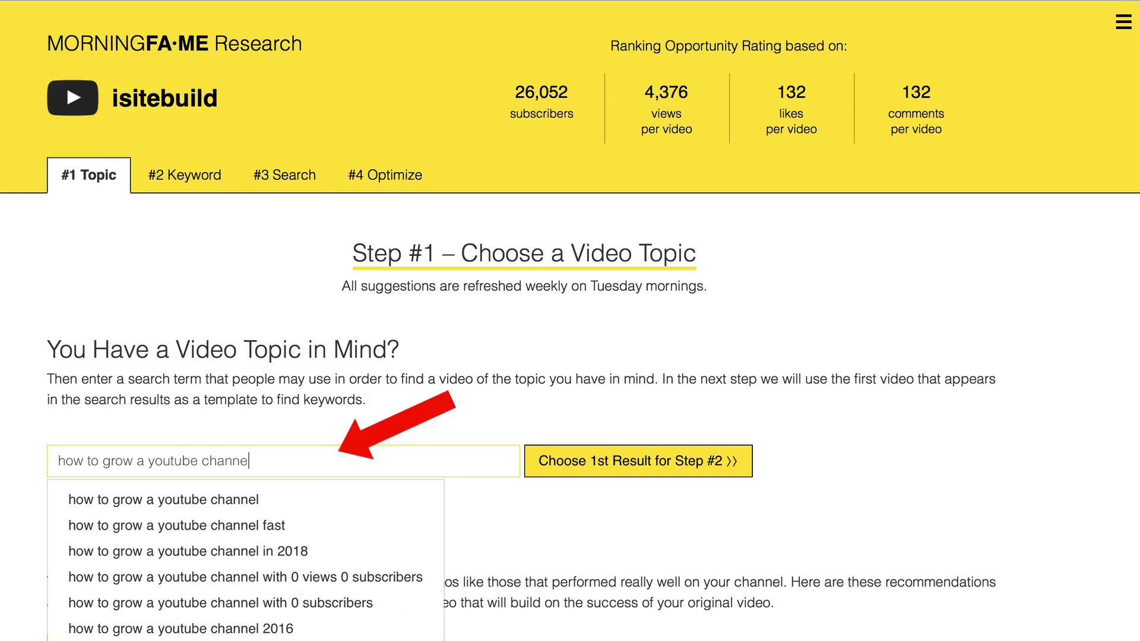
{"action": "type", "text": "l"}
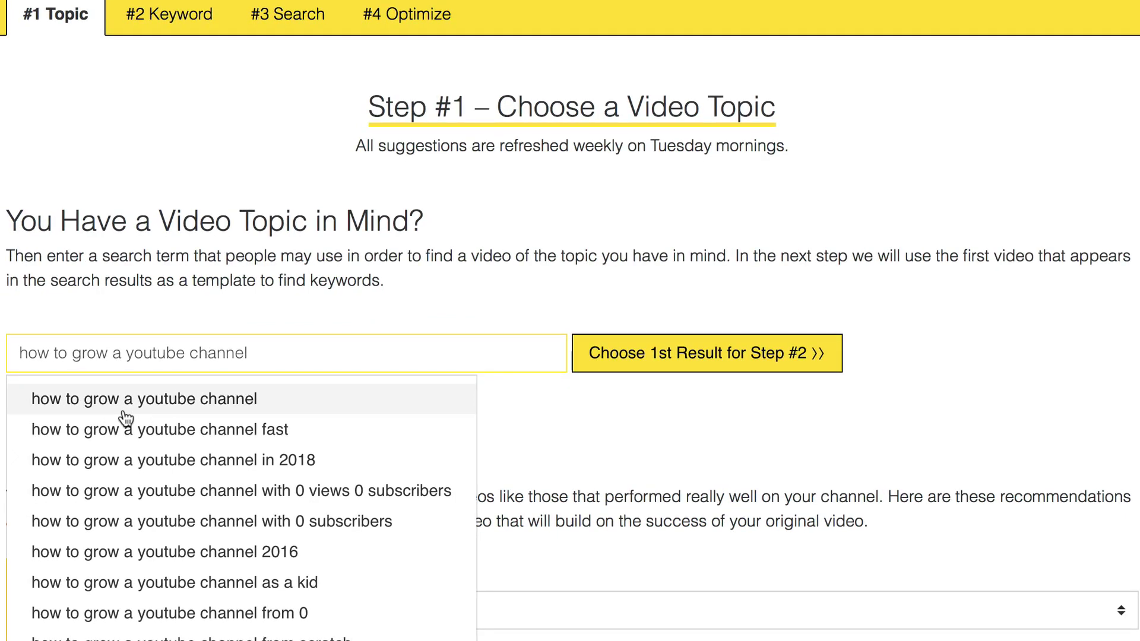
{"action": "left_click", "coordinate": [161, 408]}
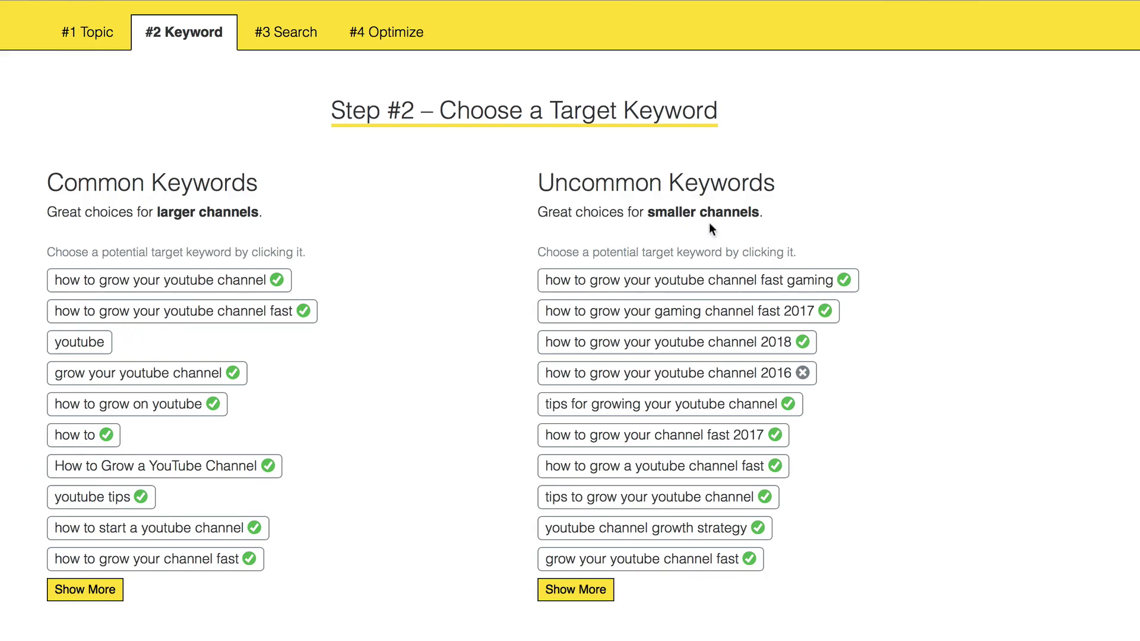
Expand the Common and Uncommon keyword lists and pick 'how to grow your youtube channel 2018'.
{"action": "scroll", "coordinate": [236, 436], "scroll_direction": "down", "scroll_amount": 5}
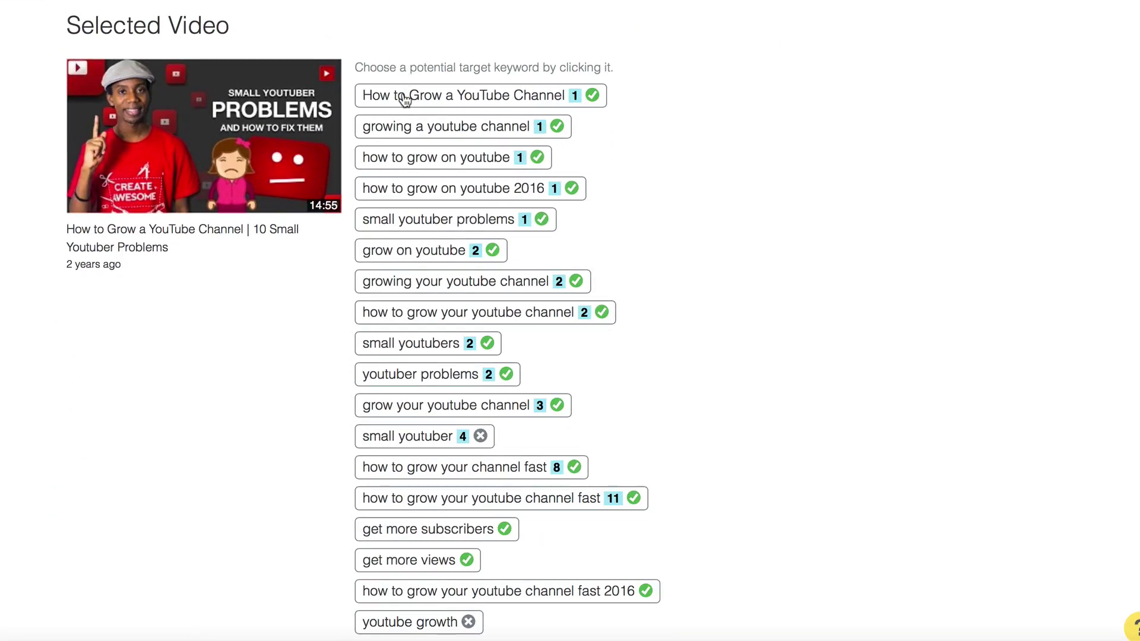
{"action": "scroll", "coordinate": [403, 99], "scroll_direction": "down", "scroll_amount": 9}
{"action": "scroll", "coordinate": [255, 192], "scroll_direction": "down", "scroll_amount": 3}
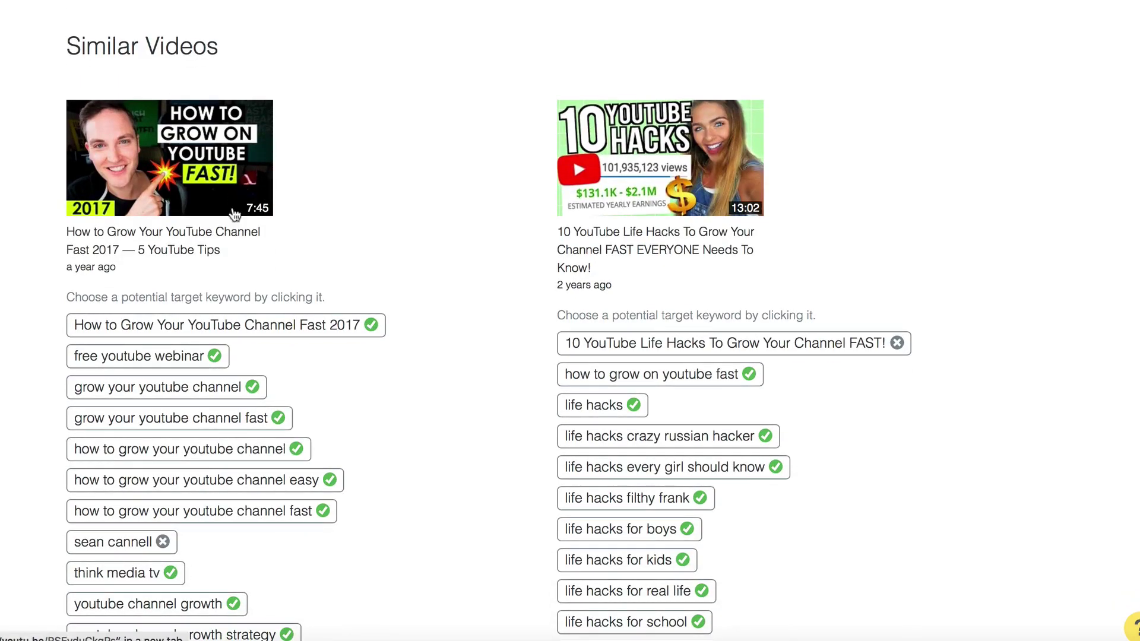
{"action": "scroll", "coordinate": [228, 286], "scroll_direction": "down", "scroll_amount": 10}
{"action": "scroll", "coordinate": [229, 287], "scroll_direction": "down", "scroll_amount": 9}
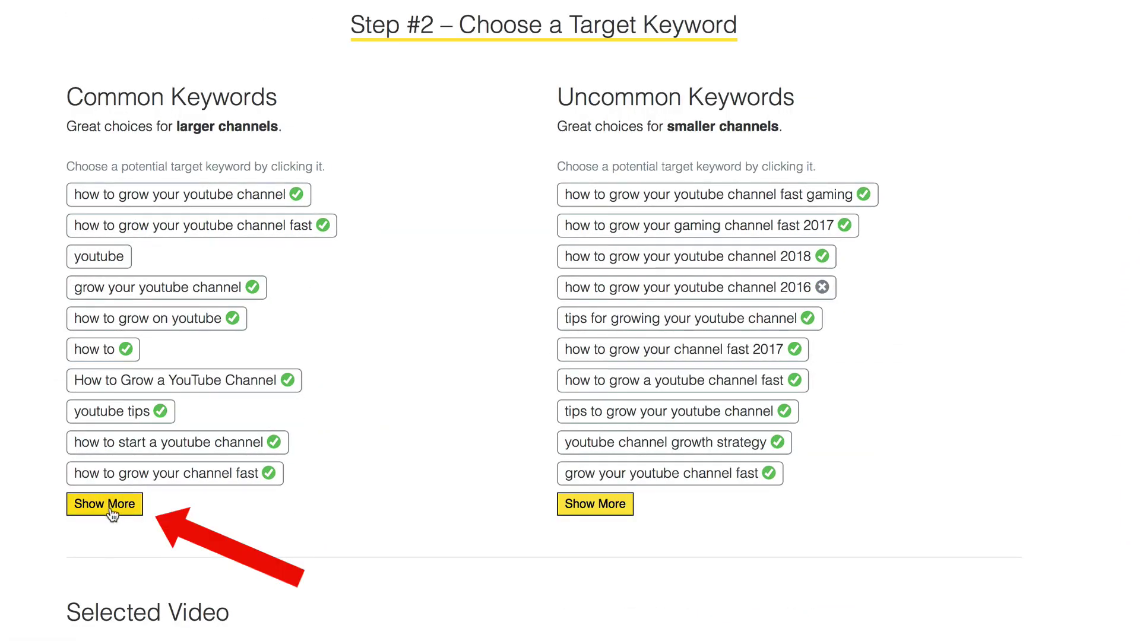
{"action": "left_click", "coordinate": [111, 511]}
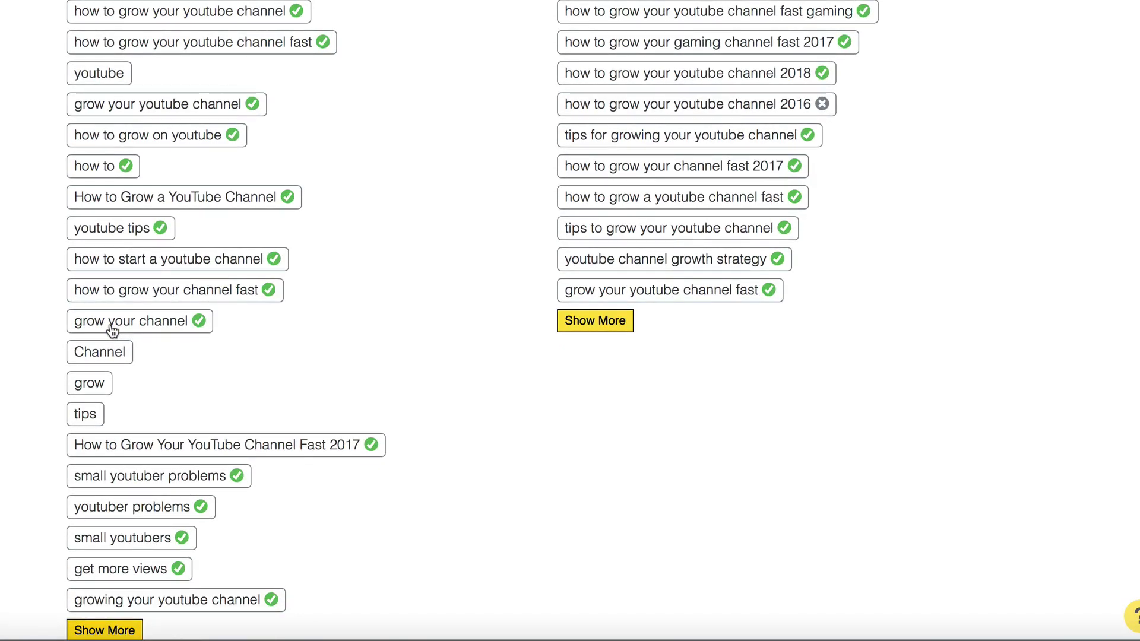
{"action": "left_click", "coordinate": [595, 321]}
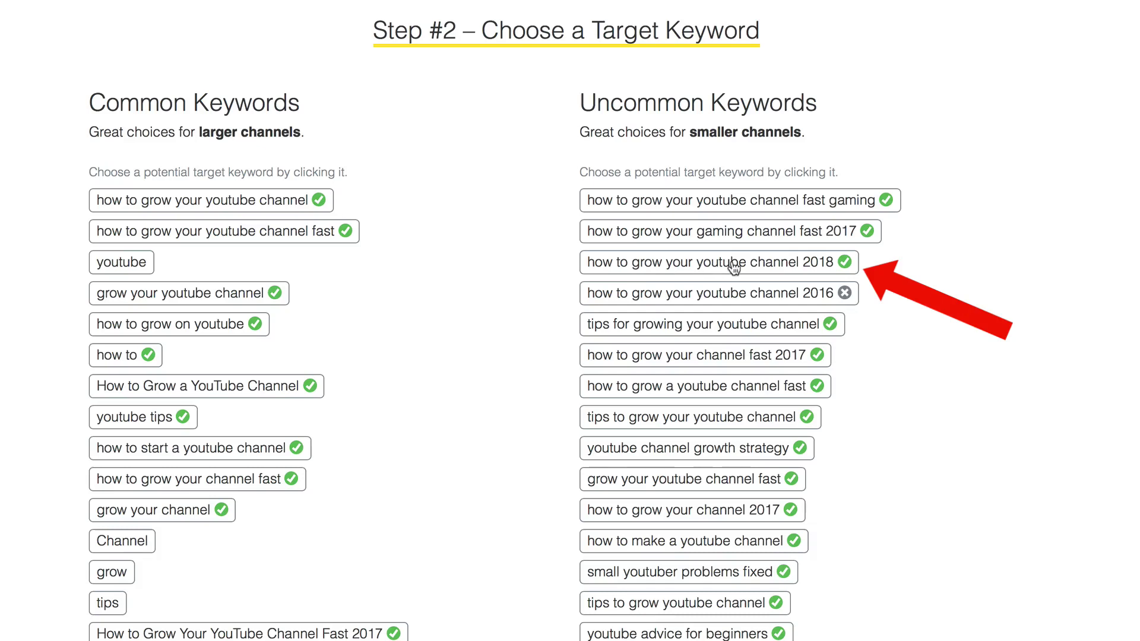
{"action": "left_click", "coordinate": [746, 268]}
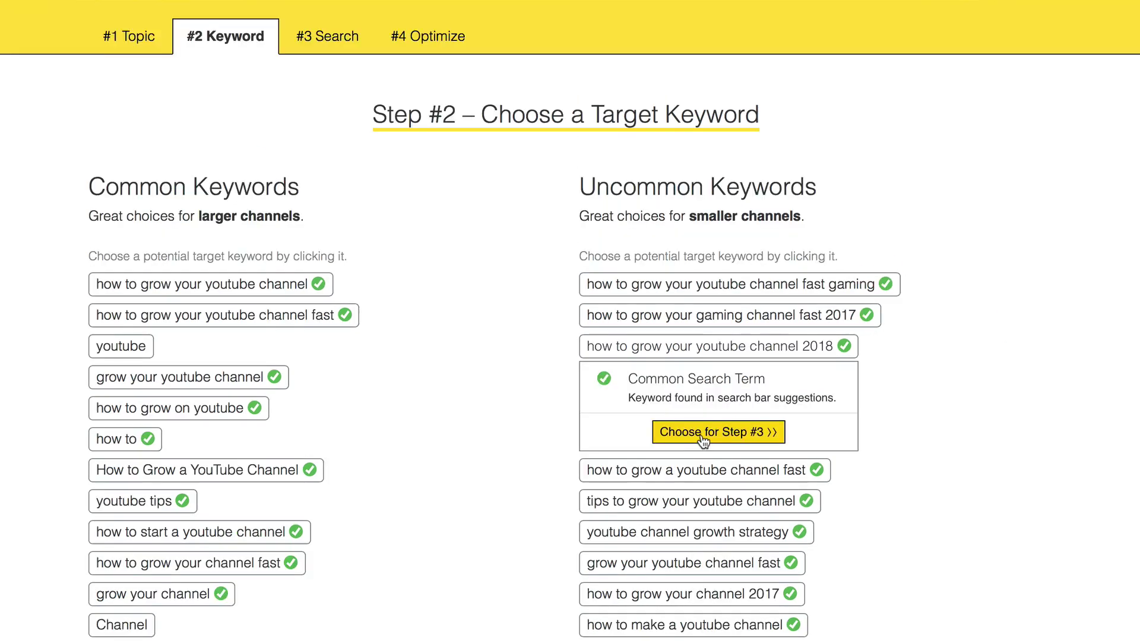
Switch the target to 'how to grow your youtube channel with 0 views and 0 subscribers' via Suggestions+.
{"action": "left_click", "coordinate": [701, 433]}
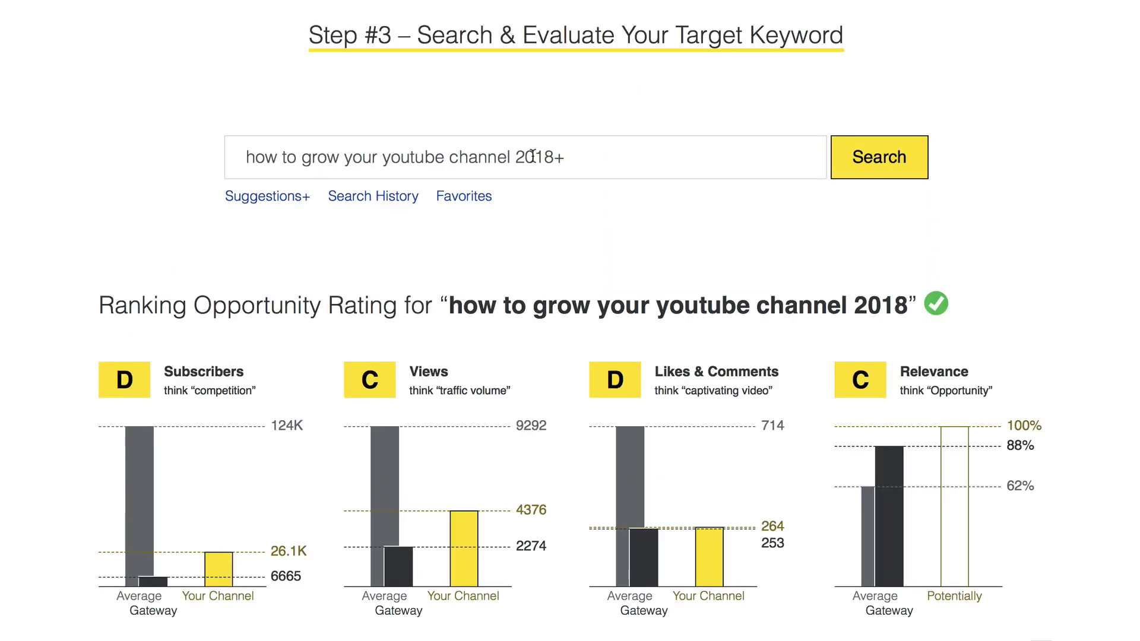
{"action": "left_click", "coordinate": [263, 199]}
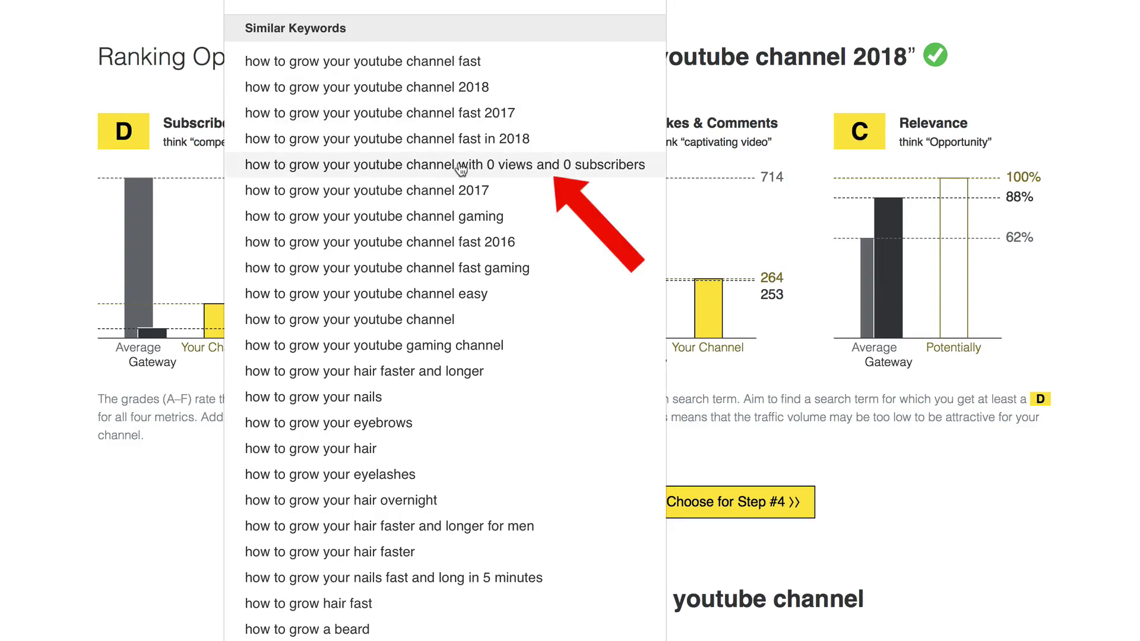
{"action": "left_click", "coordinate": [570, 170]}
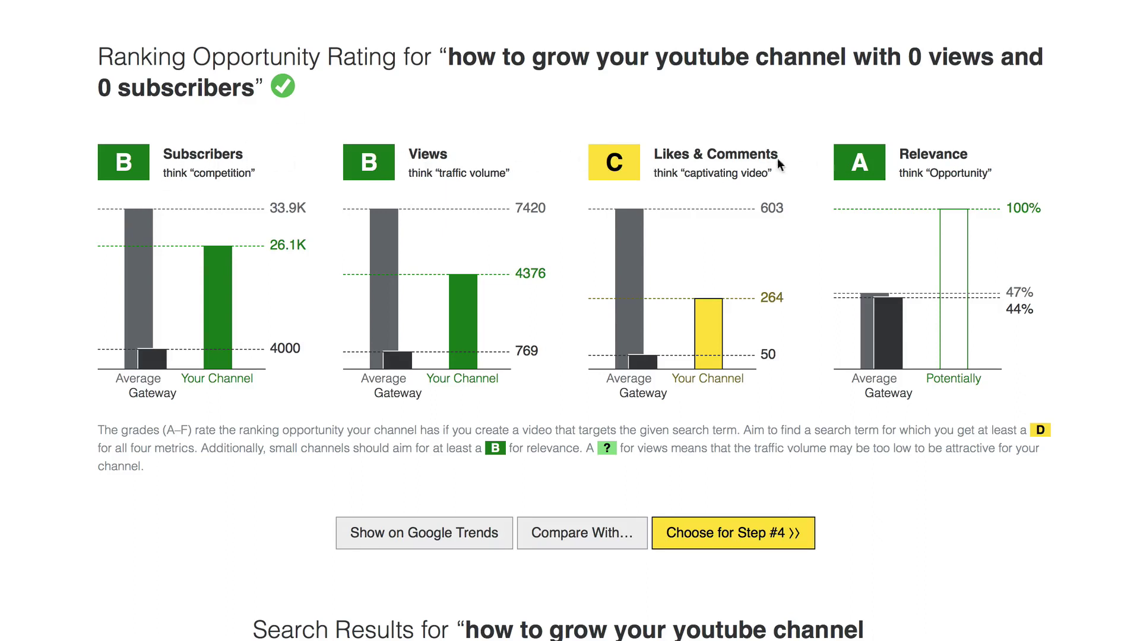
{"action": "scroll", "coordinate": [688, 309], "scroll_direction": "down", "scroll_amount": 10}
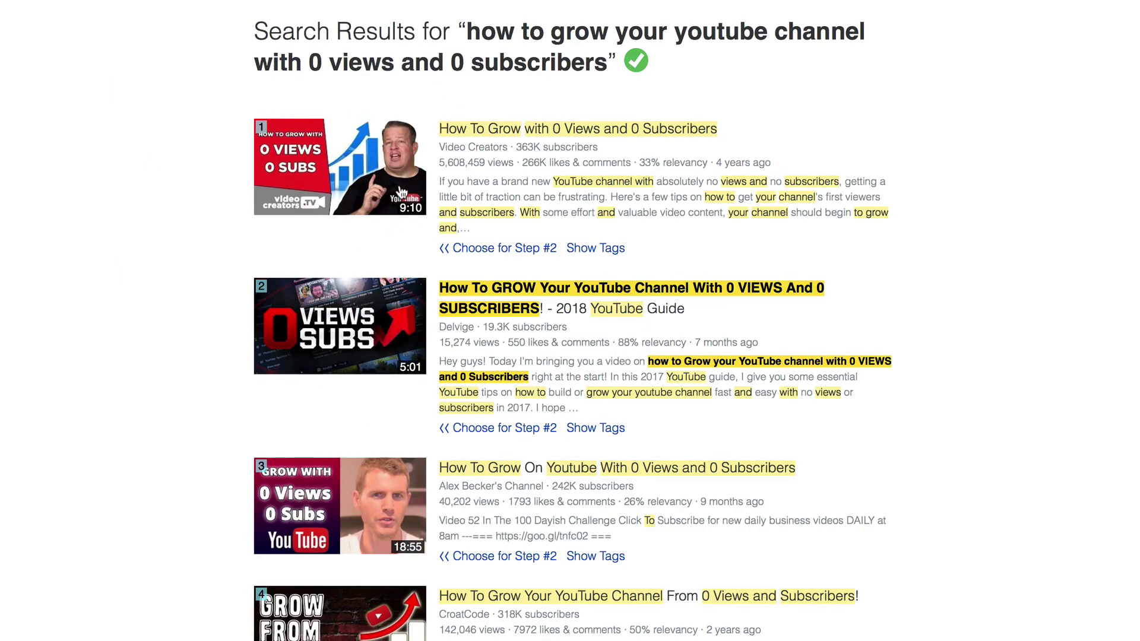
{"action": "scroll", "coordinate": [395, 195], "scroll_direction": "up", "scroll_amount": 10}
{"action": "scroll", "coordinate": [725, 511], "scroll_direction": "up", "scroll_amount": 6}
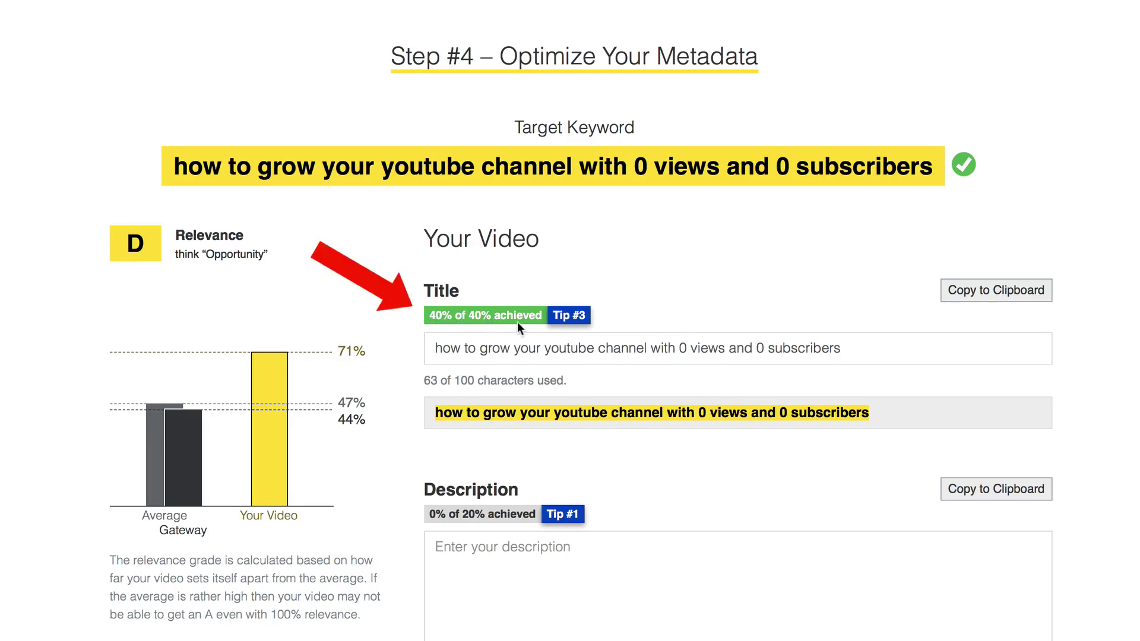
Copy the title keyword into the Description and paste it into the tag input.
{"action": "triple_click", "coordinate": [448, 361]}
{"action": "key", "text": "ctrl+c"}
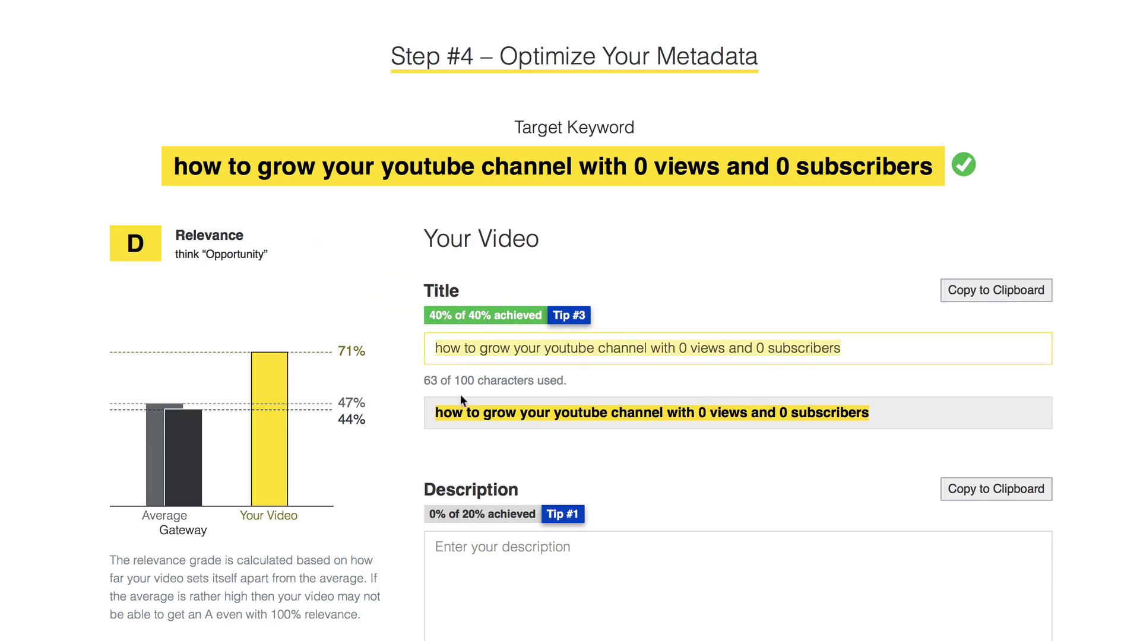
{"action": "left_click", "coordinate": [474, 565]}
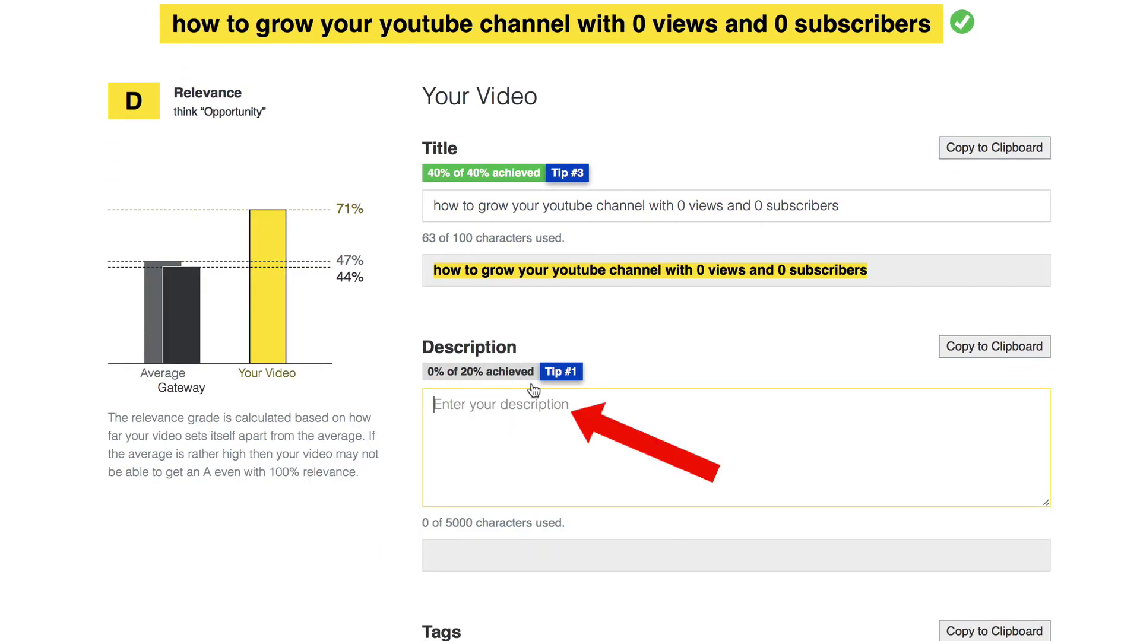
{"action": "key", "text": "ctrl+v"}
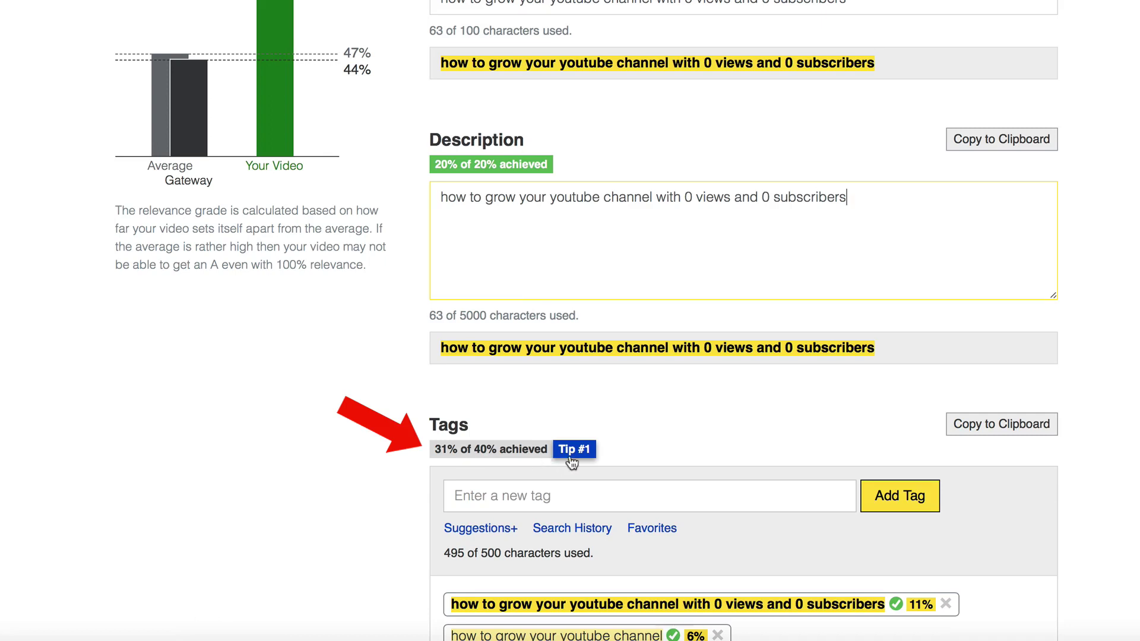
{"action": "left_click", "coordinate": [498, 496]}
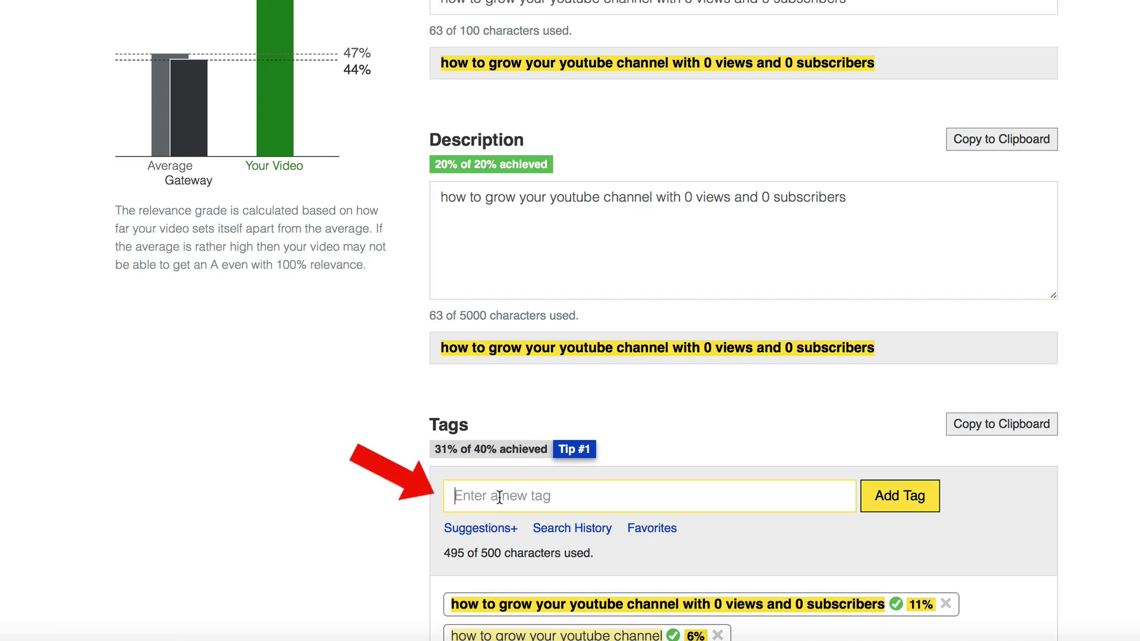
{"action": "key", "text": "ctrl+v"}
Add the pasted target keyword as a tag.
{"action": "key", "text": "Return"}
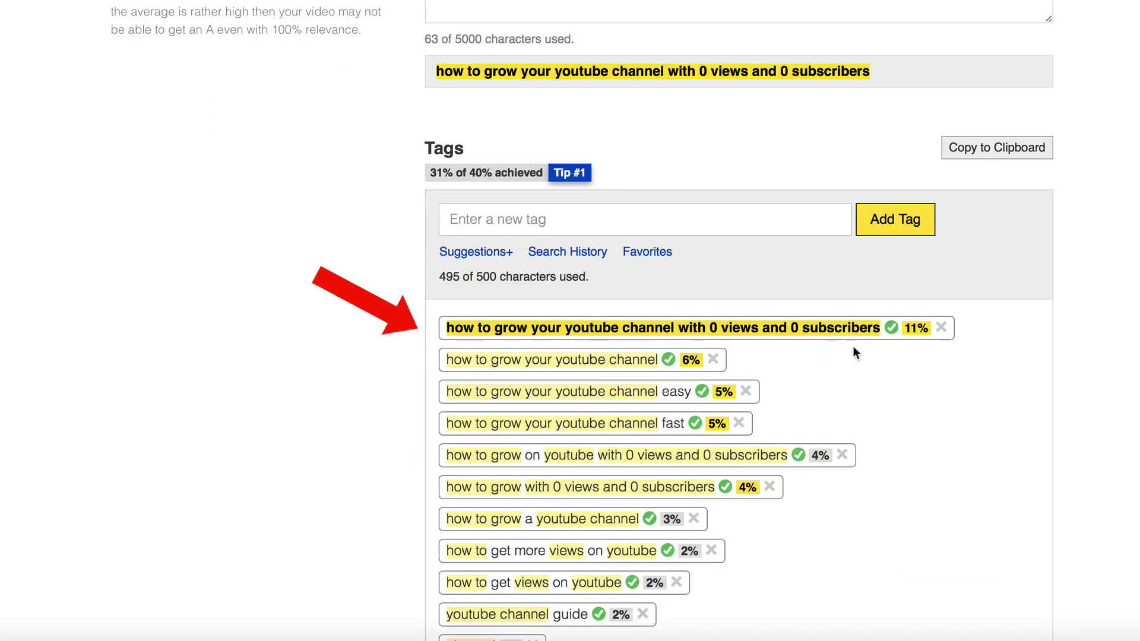
{"action": "scroll", "coordinate": [837, 354], "scroll_direction": "down", "scroll_amount": 2}
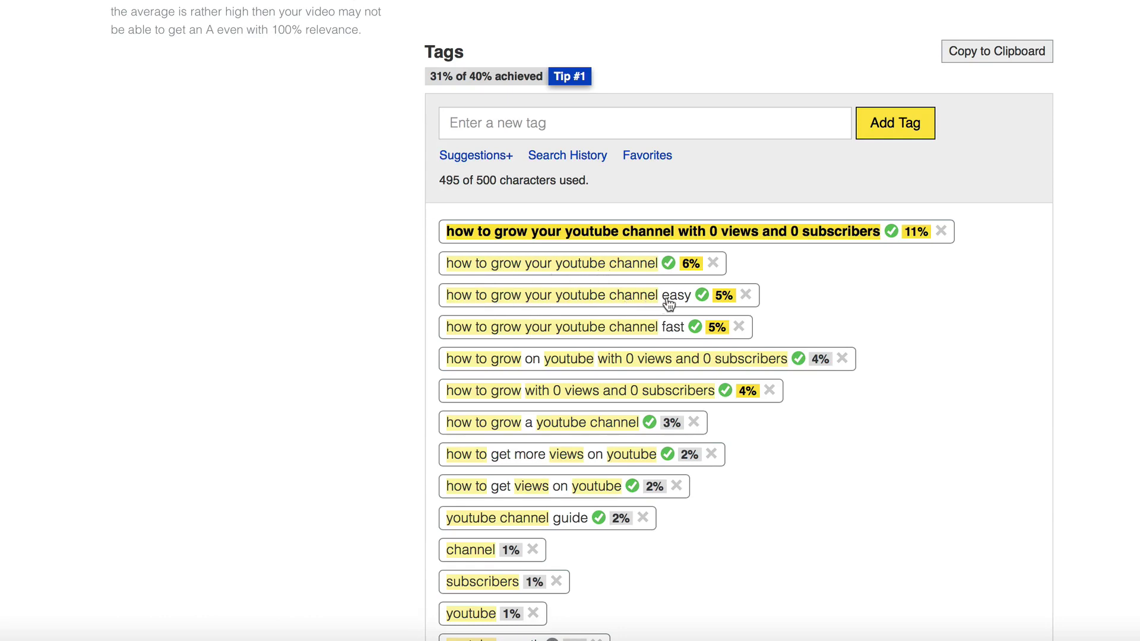
{"action": "scroll", "coordinate": [550, 274], "scroll_direction": "down", "scroll_amount": 5}
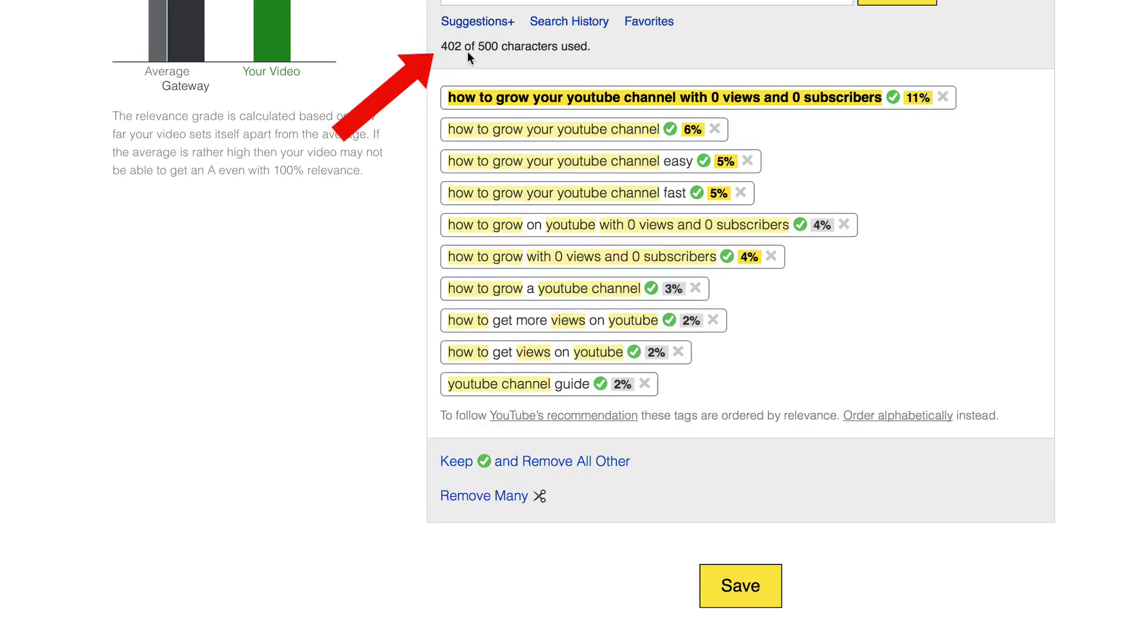
Add the suggested tag 'how to grow your youtube channel with 0 subscribers'.
{"action": "left_click", "coordinate": [490, 22]}
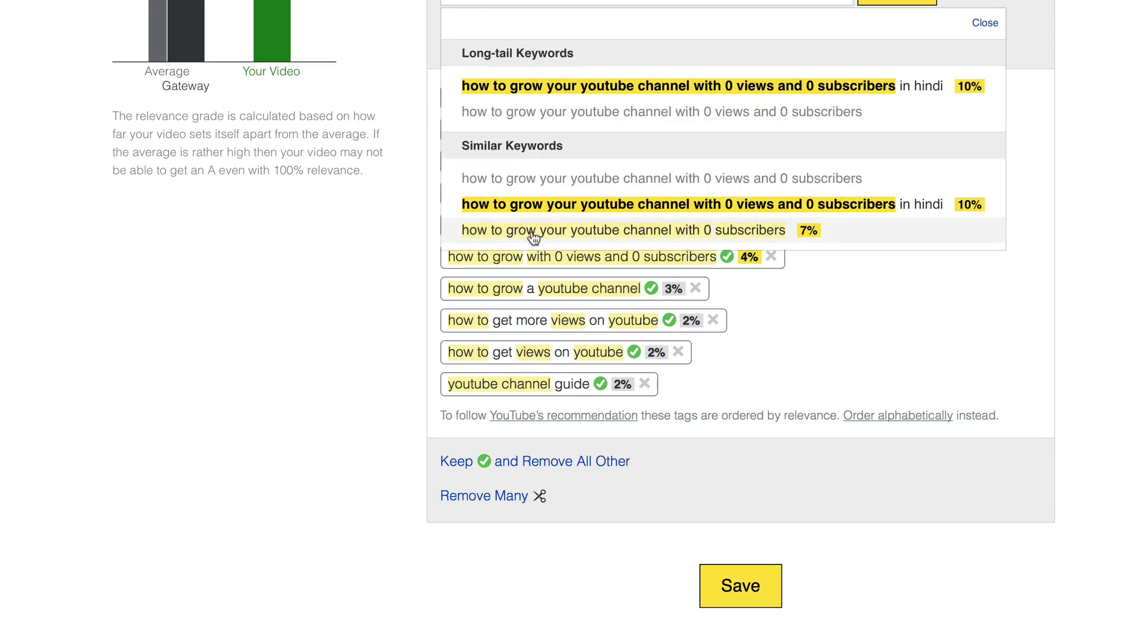
{"action": "left_click", "coordinate": [732, 237]}
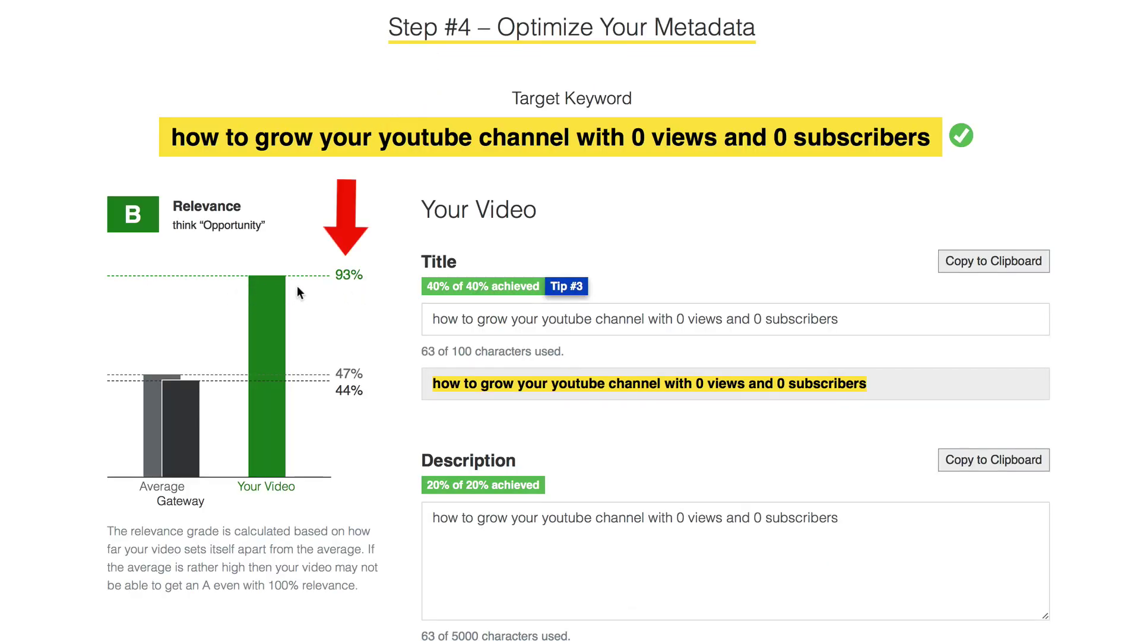
{"action": "scroll", "coordinate": [759, 363], "scroll_direction": "up", "scroll_amount": 1}
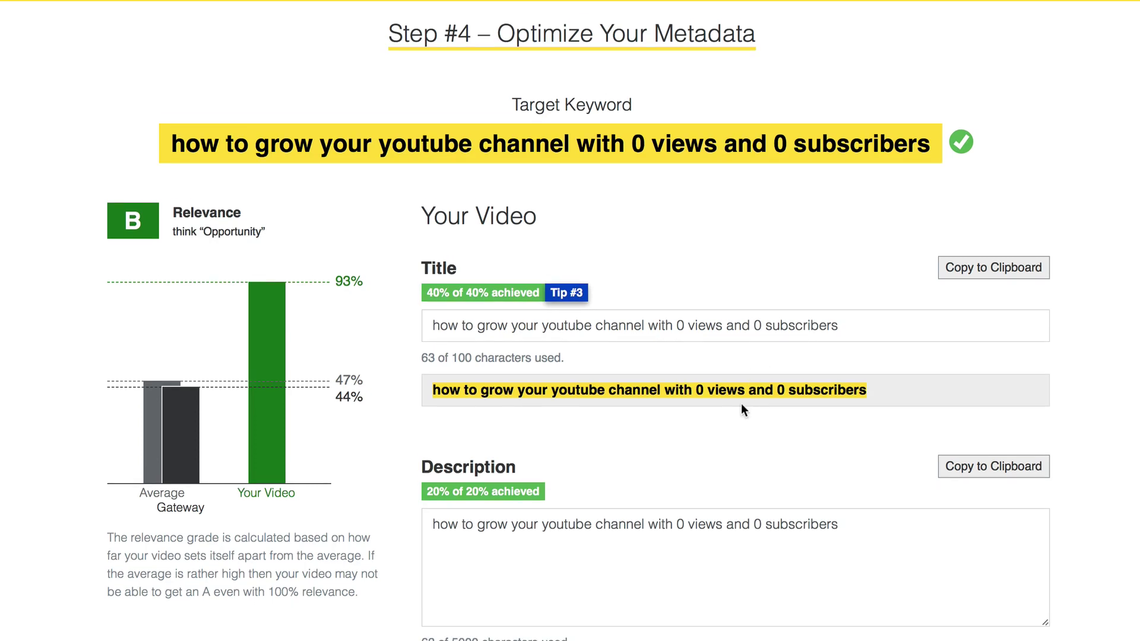
{"action": "scroll", "coordinate": [741, 409], "scroll_direction": "down", "scroll_amount": 2}
{"action": "scroll", "coordinate": [739, 407], "scroll_direction": "down", "scroll_amount": 4}
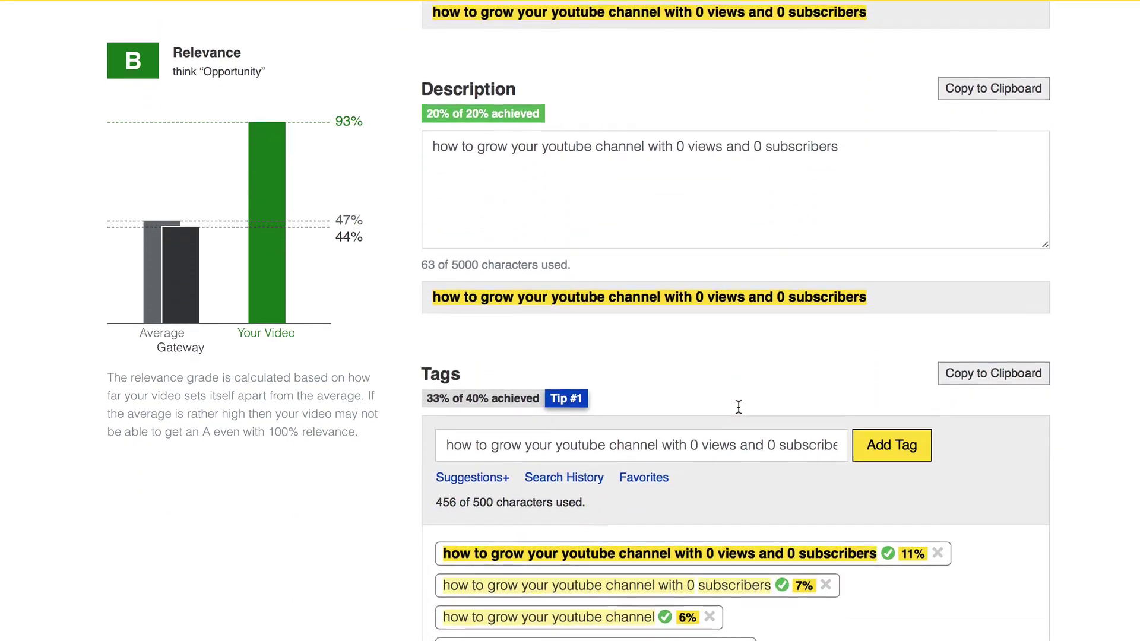
{"action": "scroll", "coordinate": [739, 406], "scroll_direction": "down", "scroll_amount": 1}
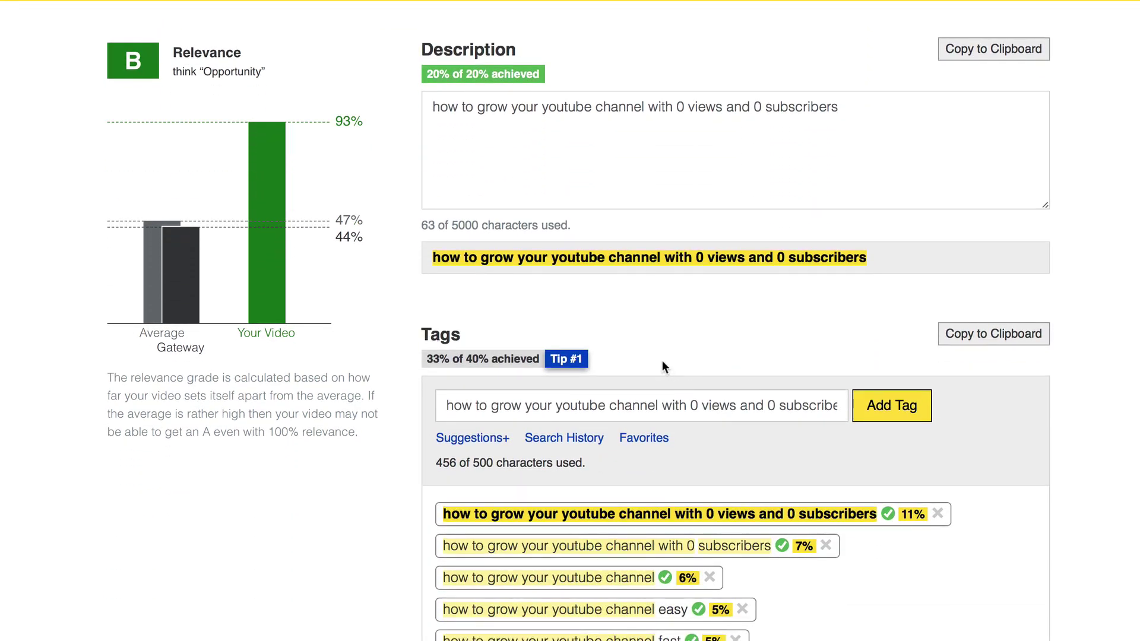